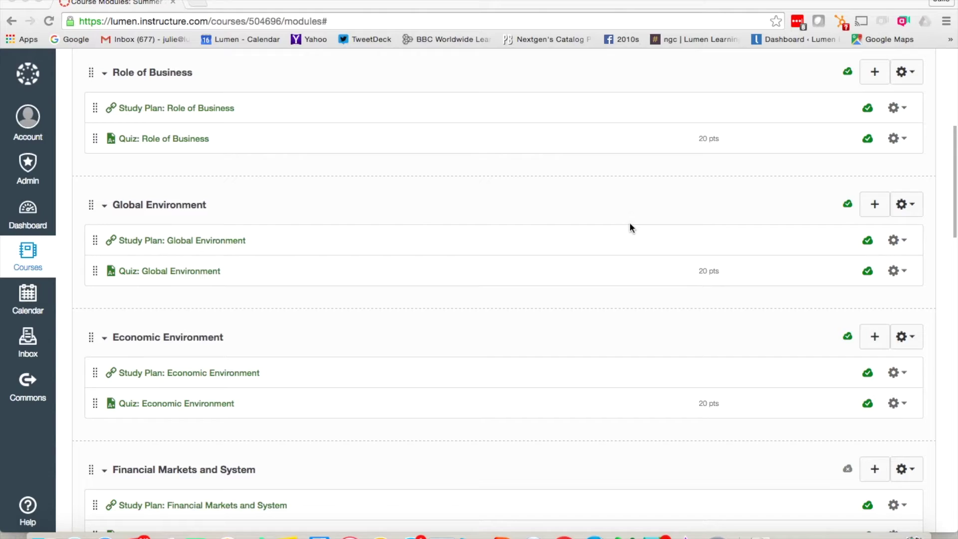
- Scroll through the course modules to review their current order
scroll(630, 225, down, 2)
scroll(630, 225, down, 1)
scroll(629, 225, down, 2)
scroll(630, 225, down, 5)
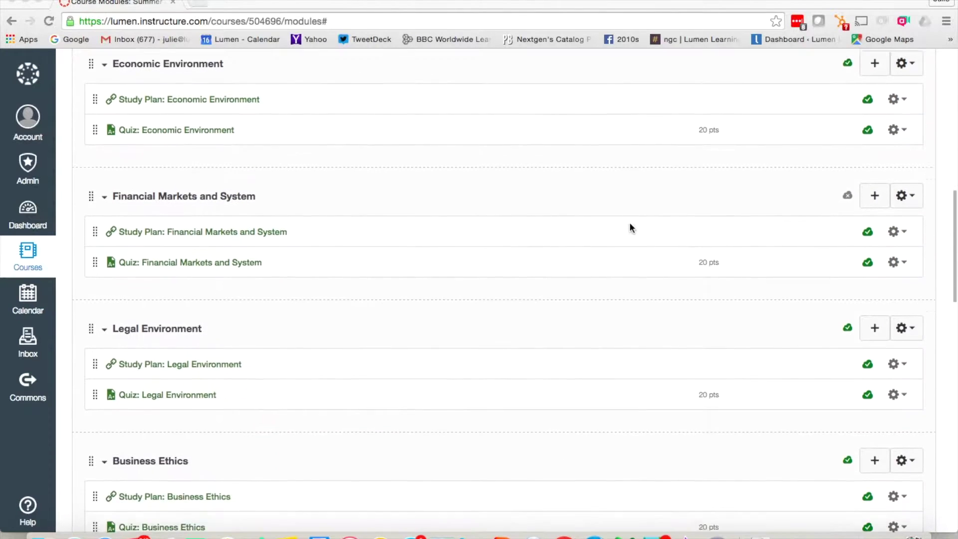
scroll(629, 225, down, 3)
scroll(630, 225, up, 3)
scroll(630, 225, up, 1)
scroll(630, 225, up, 3)
scroll(630, 225, up, 1)
scroll(630, 224, up, 4)
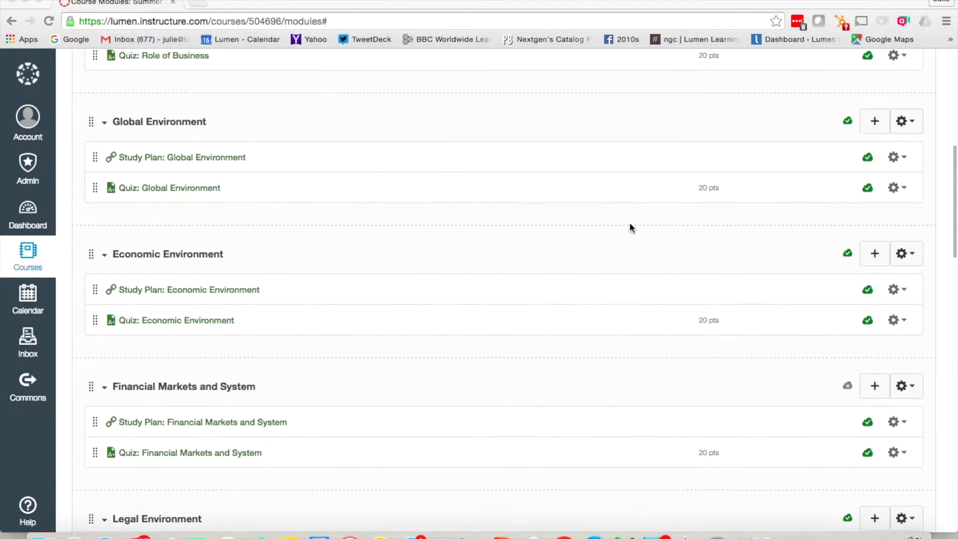
- Move the Global Environment module to sit after Economic Environment
click(915, 127)
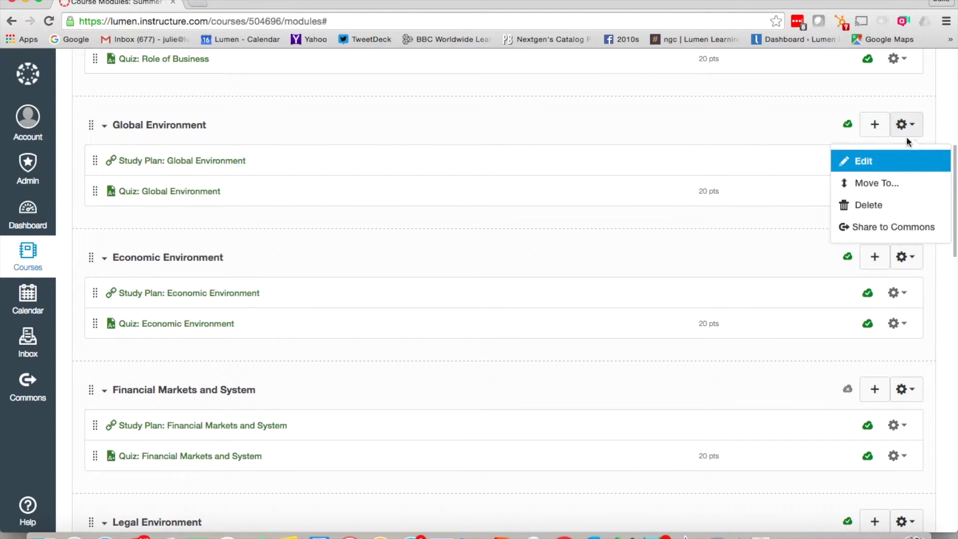
click(897, 188)
click(395, 286)
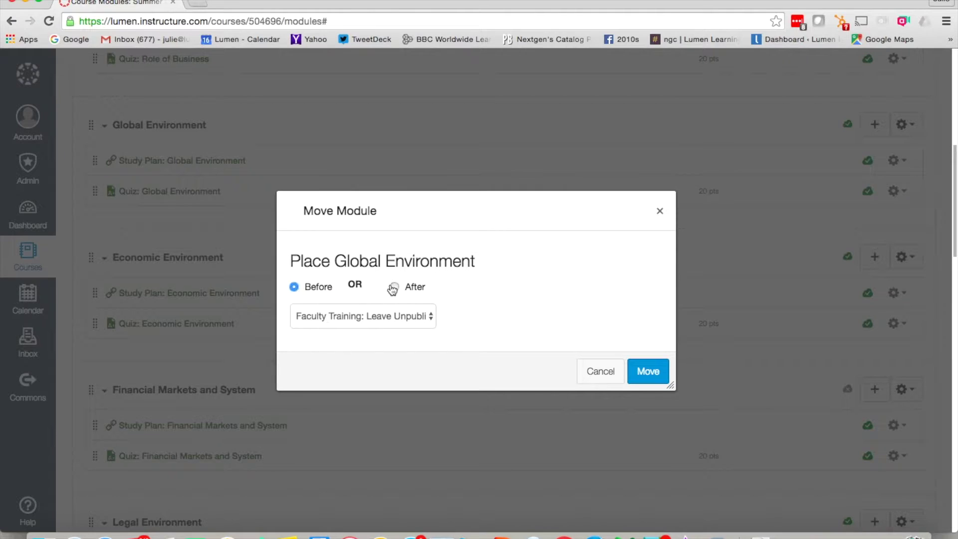
click(424, 315)
key(Escape)
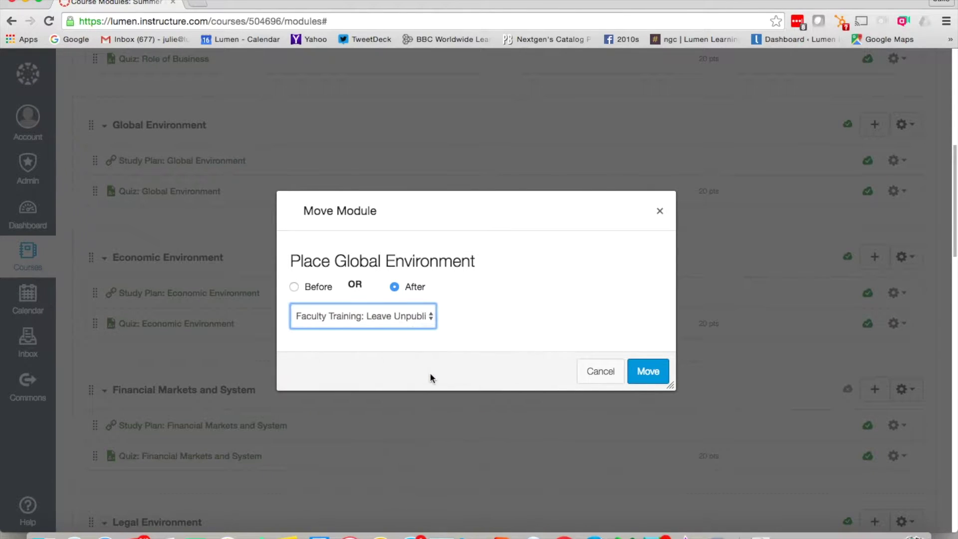
click(662, 368)
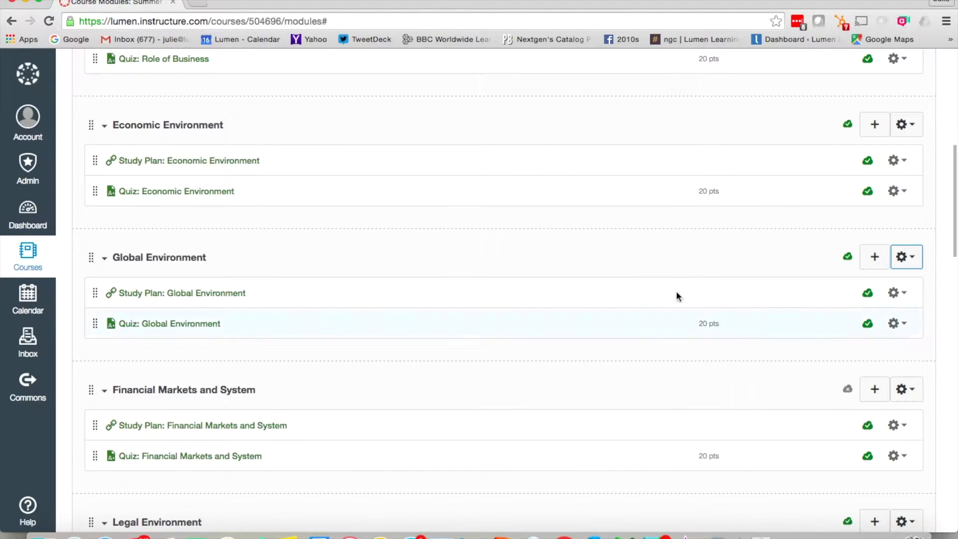
scroll(645, 333, down, 1)
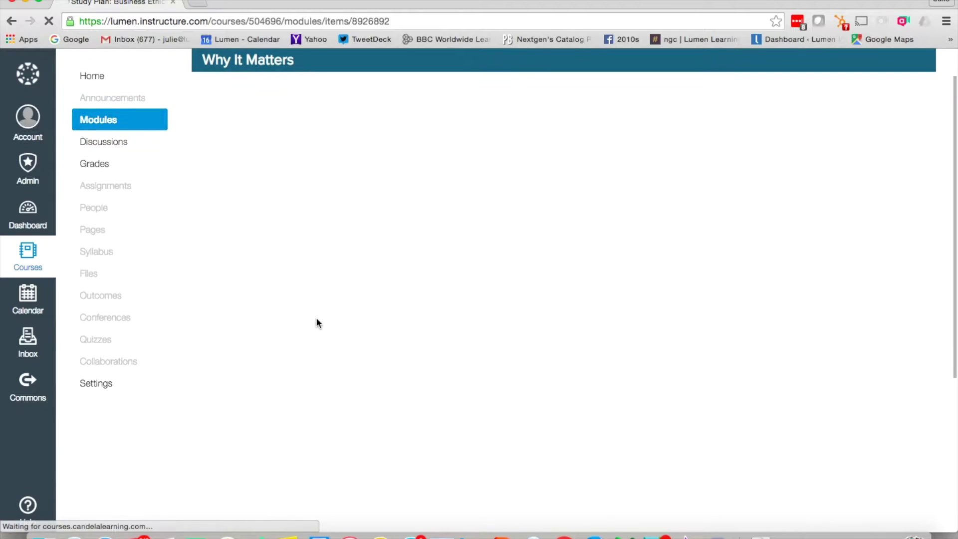
- Scroll down the Business Ethics page to the Corporate Accounting Scandal video
scroll(457, 352, down, 1)
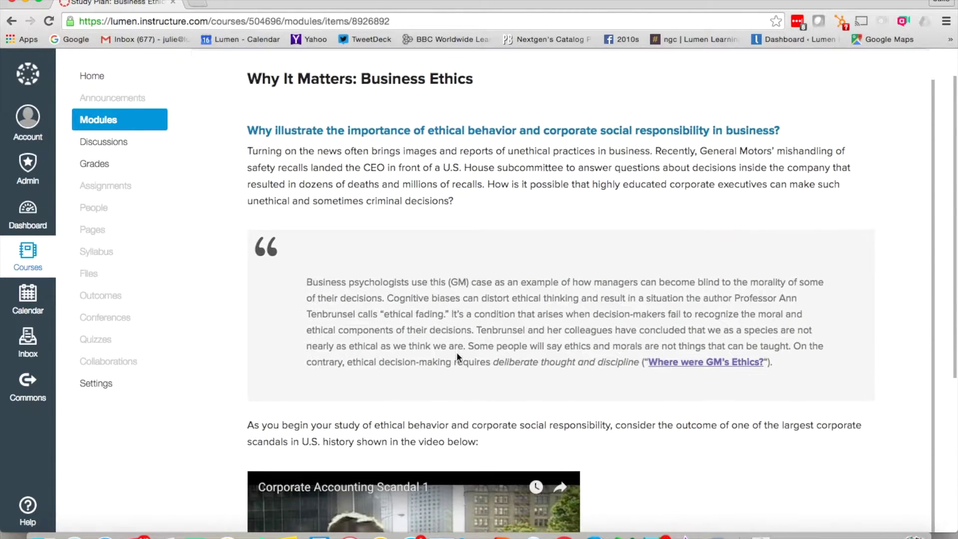
scroll(457, 351, down, 1)
scroll(456, 352, down, 2)
scroll(457, 352, down, 1)
scroll(457, 352, down, 1)
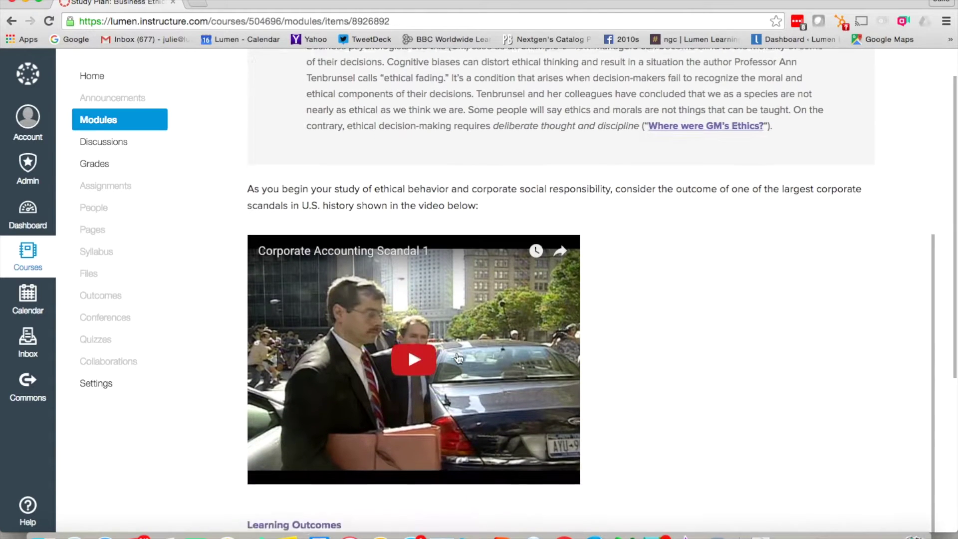
scroll(456, 351, down, 1)
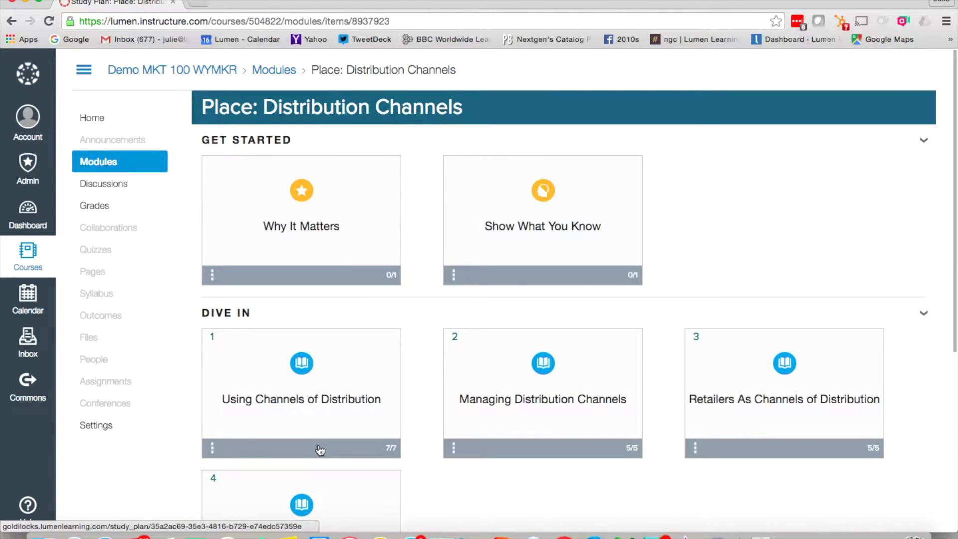
- Expand Using Channels of Distribution and open its Simulation: Distribution item
click(320, 451)
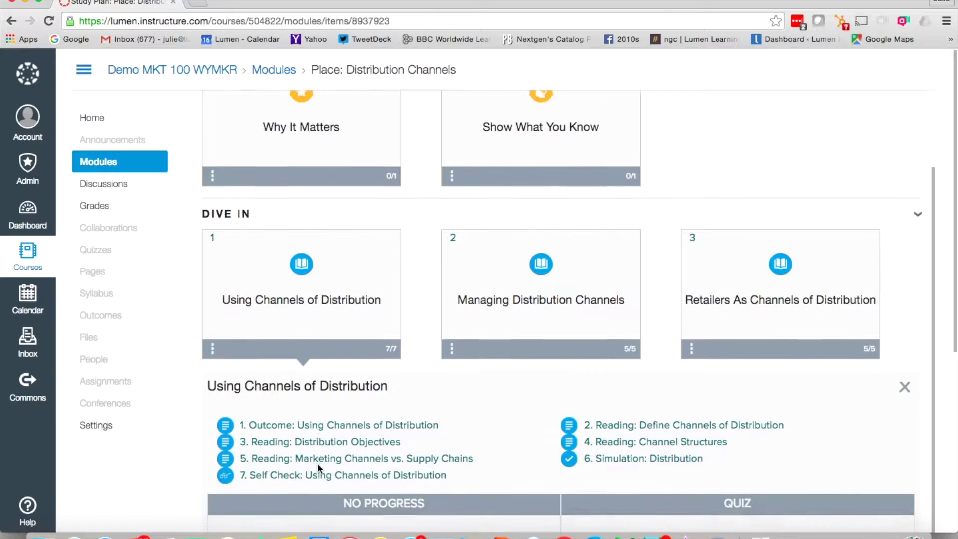
click(619, 449)
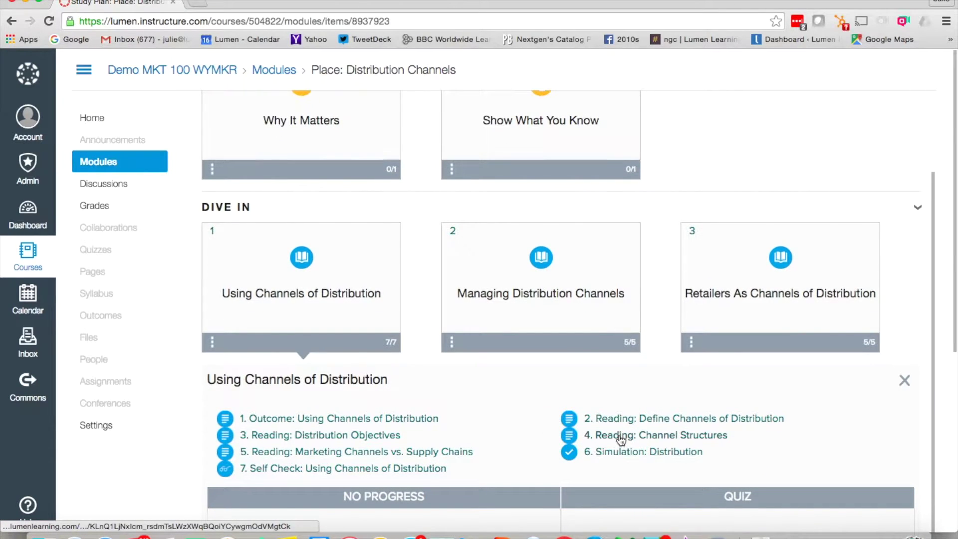
scroll(835, 437, down, 1)
scroll(835, 437, down, 1)
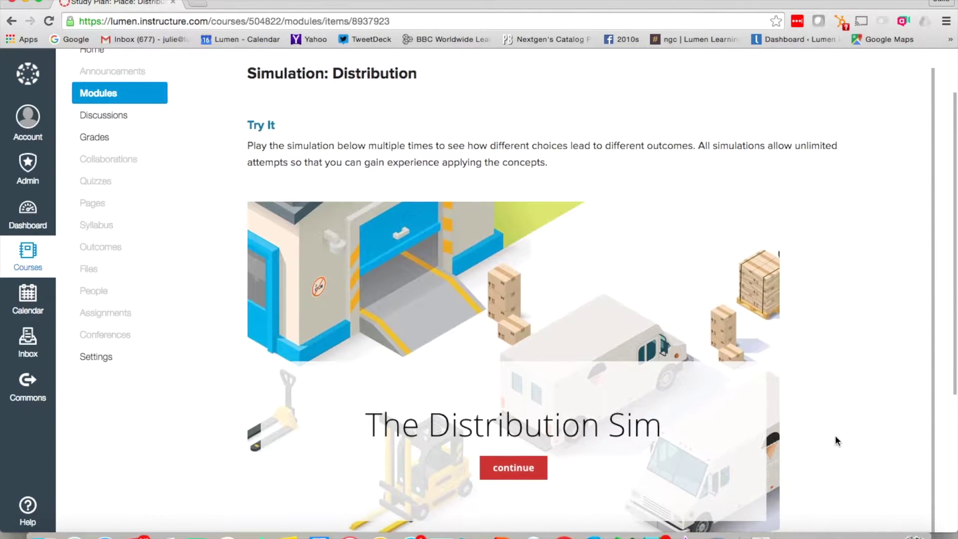
scroll(835, 437, down, 1)
scroll(837, 440, down, 1)
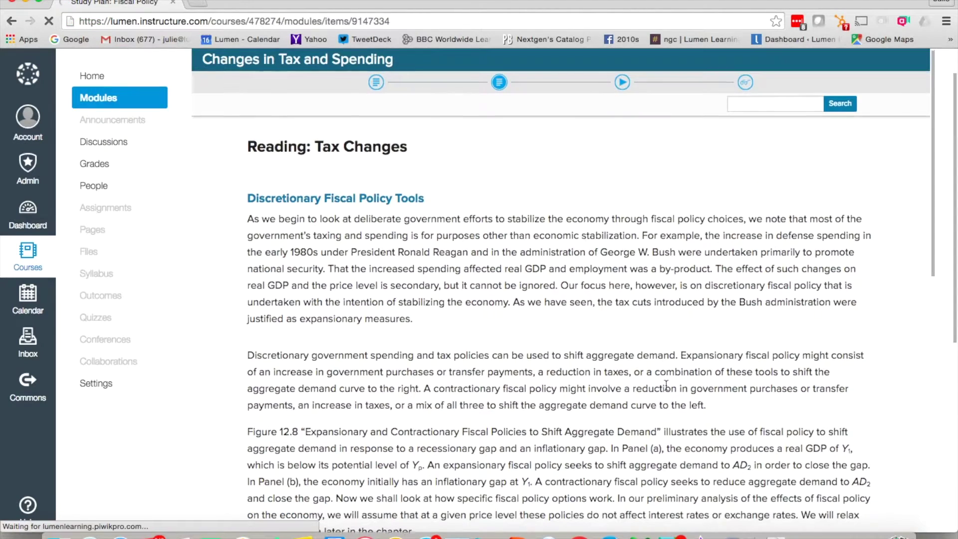
- Read through Fiscal Policy, then advance past the tax cuts video to the Utility study plan
scroll(665, 379, down, 5)
scroll(666, 378, down, 1)
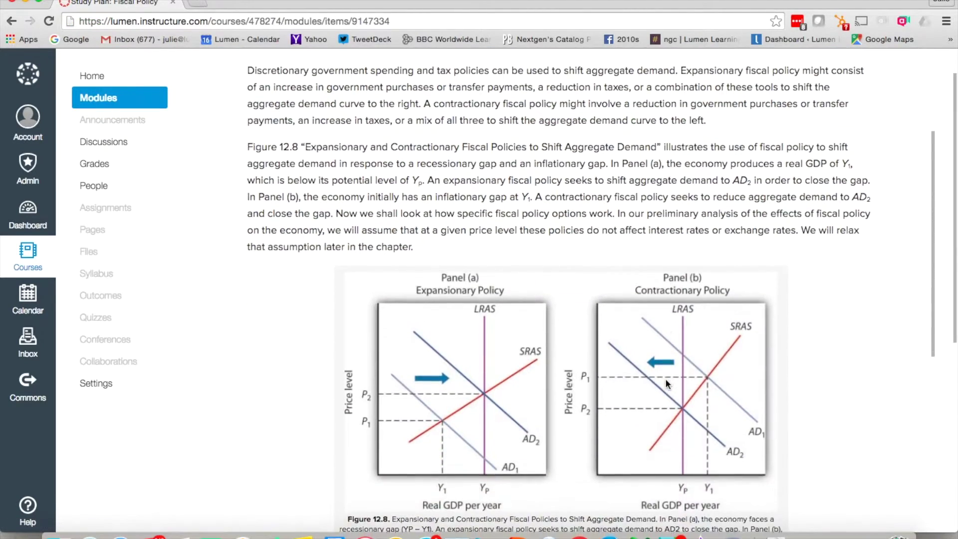
scroll(666, 378, down, 5)
scroll(666, 379, down, 5)
scroll(666, 378, down, 1)
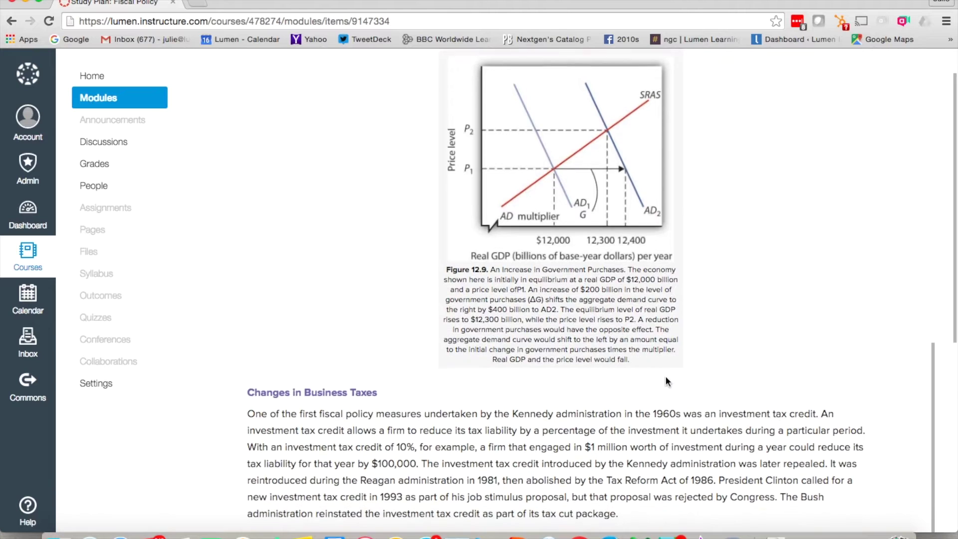
scroll(665, 378, down, 5)
click(815, 487)
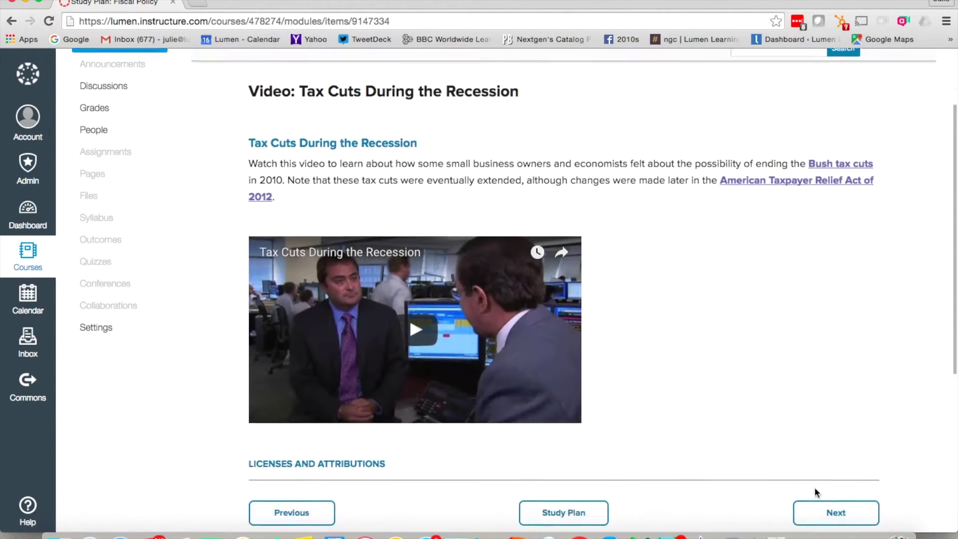
scroll(817, 492, down, 2)
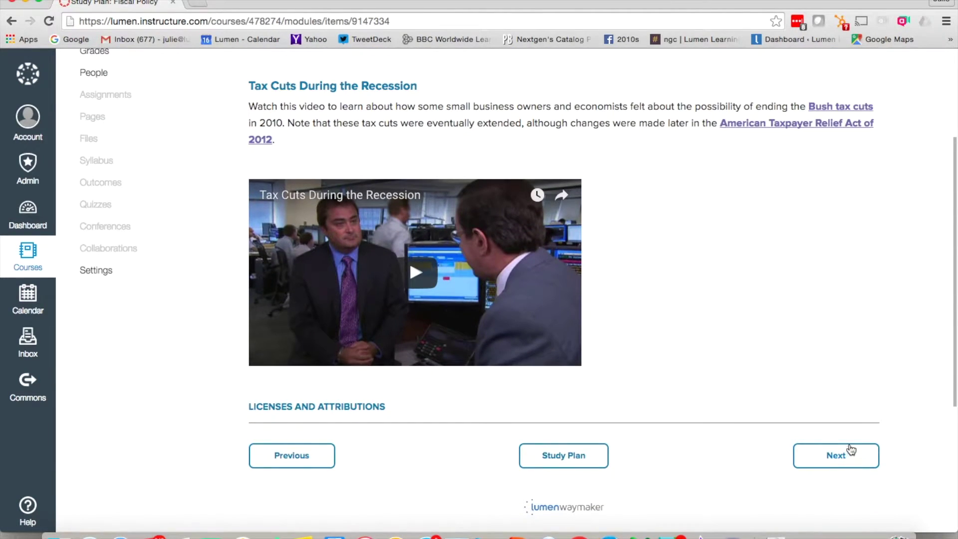
click(851, 451)
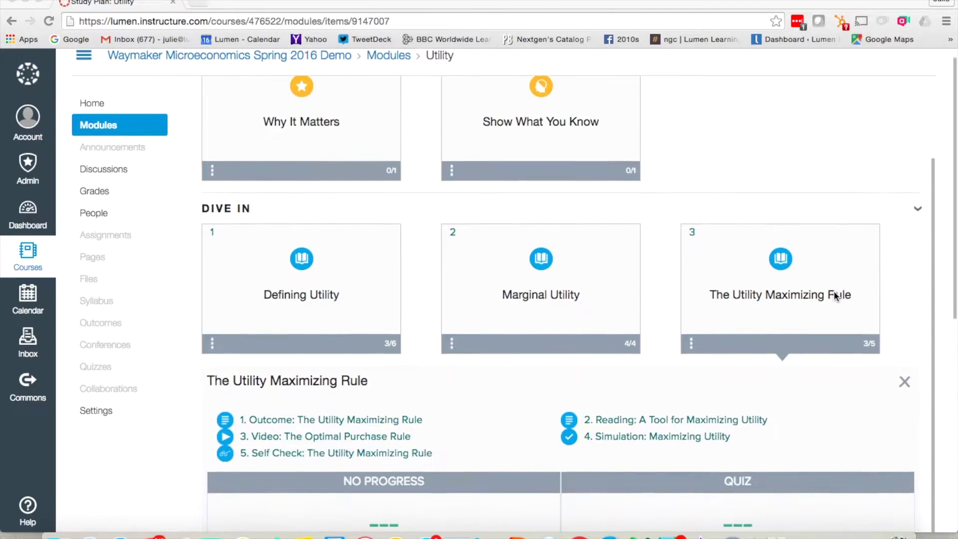
- Open the Simulation: Maximizing Utility item and scroll through it
click(707, 433)
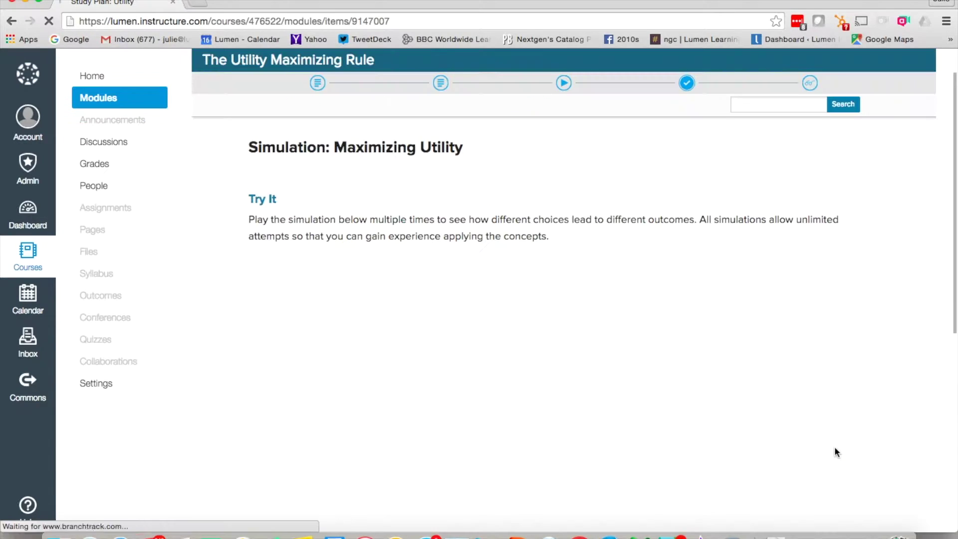
scroll(835, 446, down, 3)
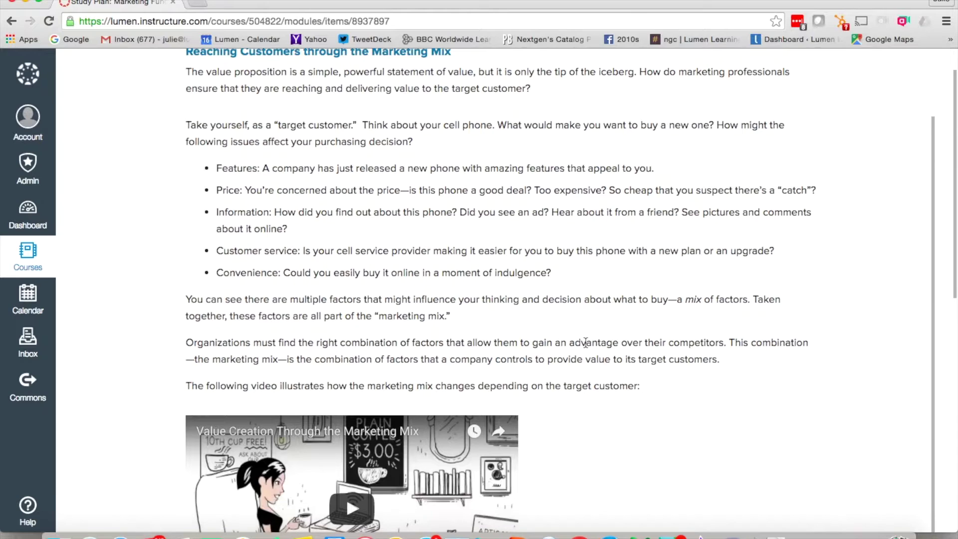
- Finish the marketing mix reading and continue to Components of the Marketing Mix
scroll(585, 347, down, 5)
scroll(586, 346, down, 3)
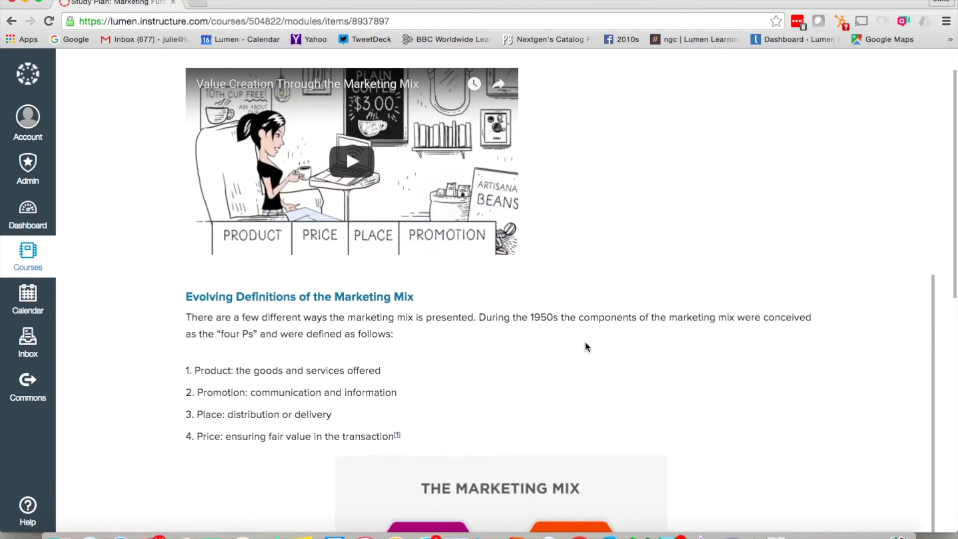
scroll(586, 347, down, 1)
scroll(586, 347, down, 1)
scroll(586, 347, down, 2)
scroll(587, 347, down, 1)
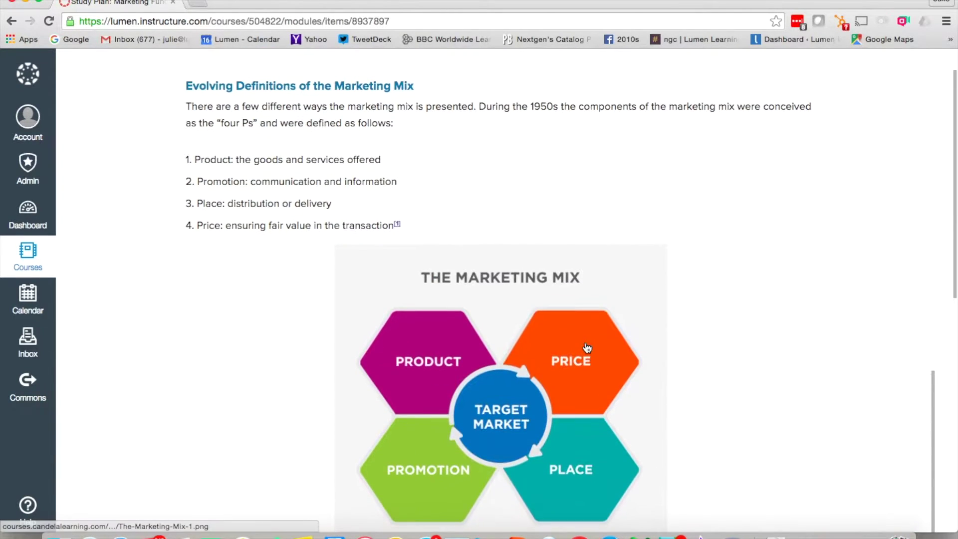
scroll(587, 346, down, 3)
scroll(586, 346, down, 3)
scroll(587, 348, down, 1)
scroll(587, 348, down, 4)
scroll(587, 347, down, 1)
scroll(586, 346, down, 3)
scroll(586, 343, down, 4)
scroll(585, 342, down, 1)
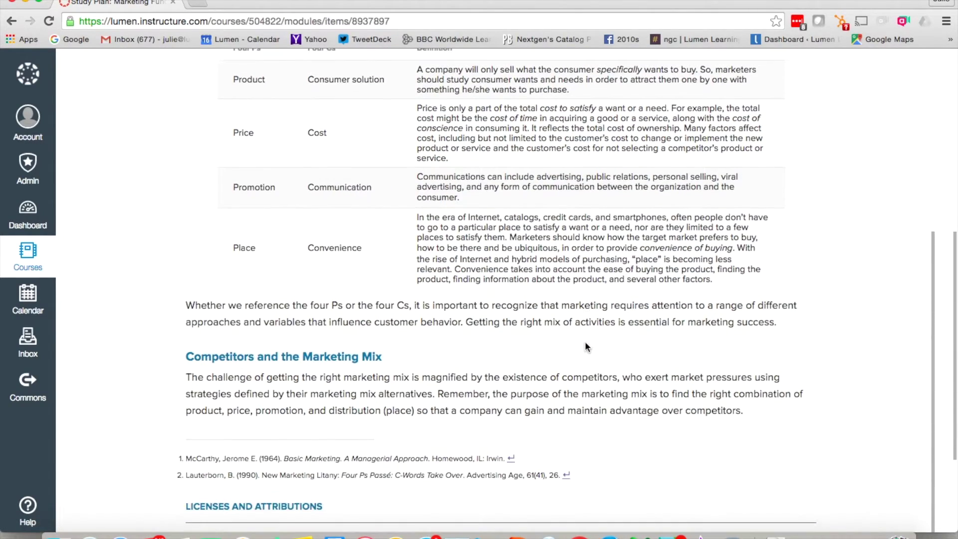
scroll(585, 341, down, 3)
scroll(585, 341, down, 1)
click(801, 464)
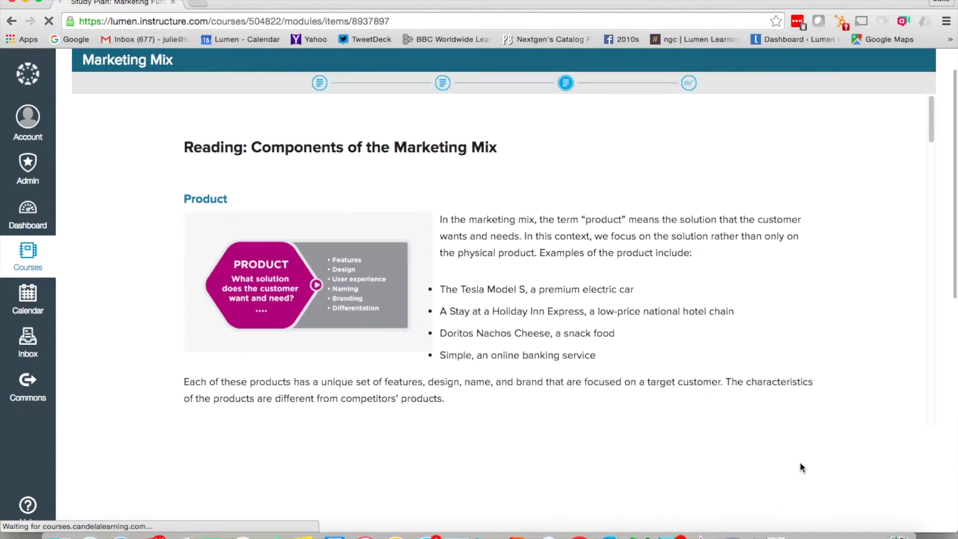
- Read down through the Product and Promotion sections of the Components reading
scroll(801, 464, down, 1)
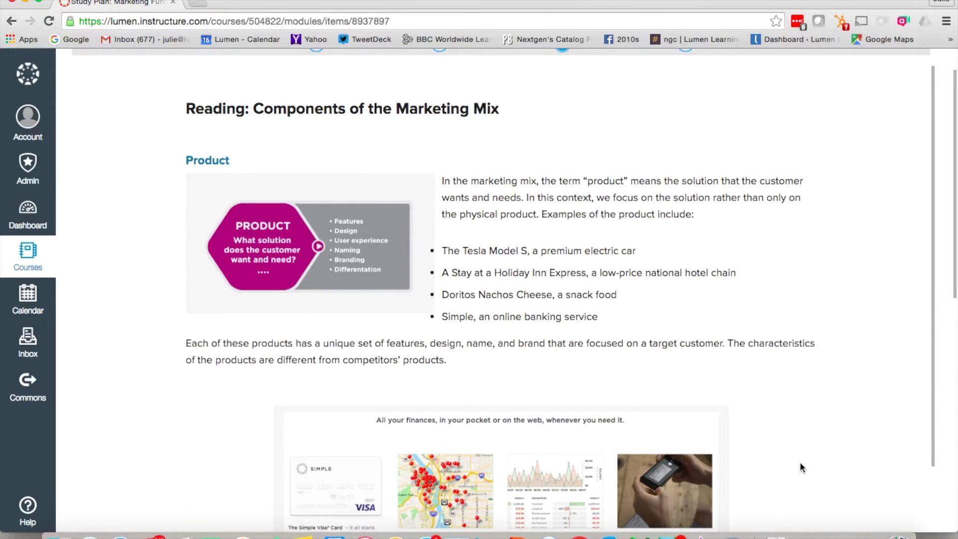
scroll(800, 464, down, 3)
scroll(800, 464, down, 2)
scroll(800, 464, down, 5)
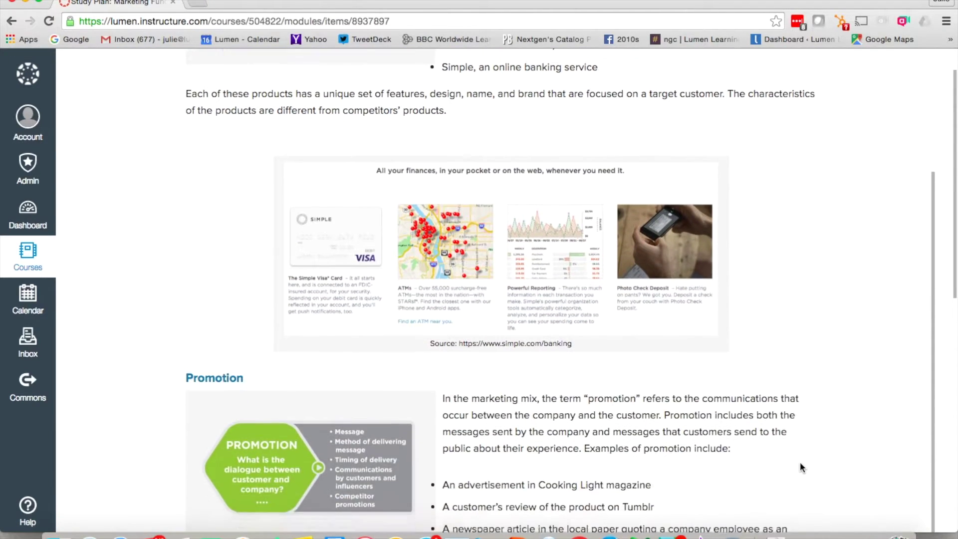
scroll(801, 464, down, 2)
scroll(801, 464, down, 2)
scroll(800, 464, down, 4)
scroll(801, 467, down, 1)
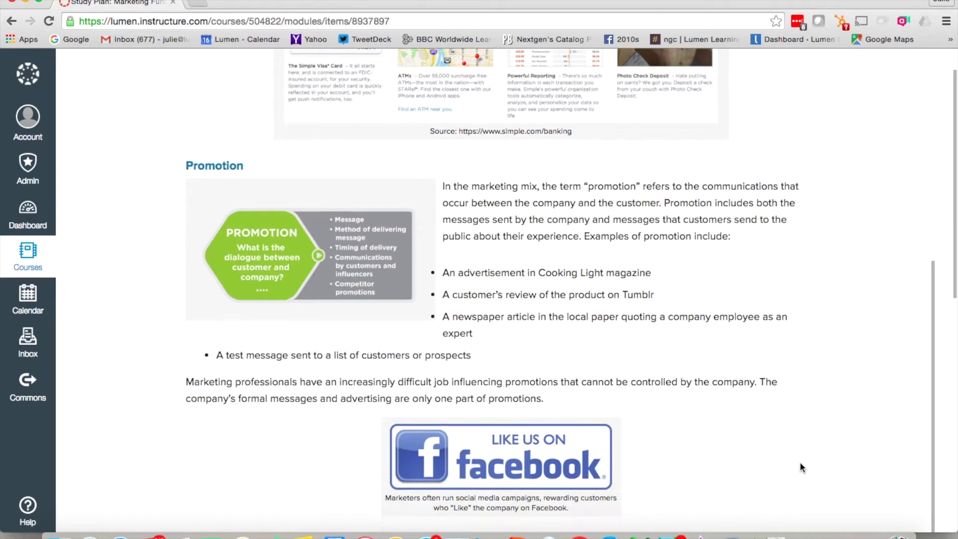
scroll(800, 467, down, 2)
scroll(801, 467, down, 2)
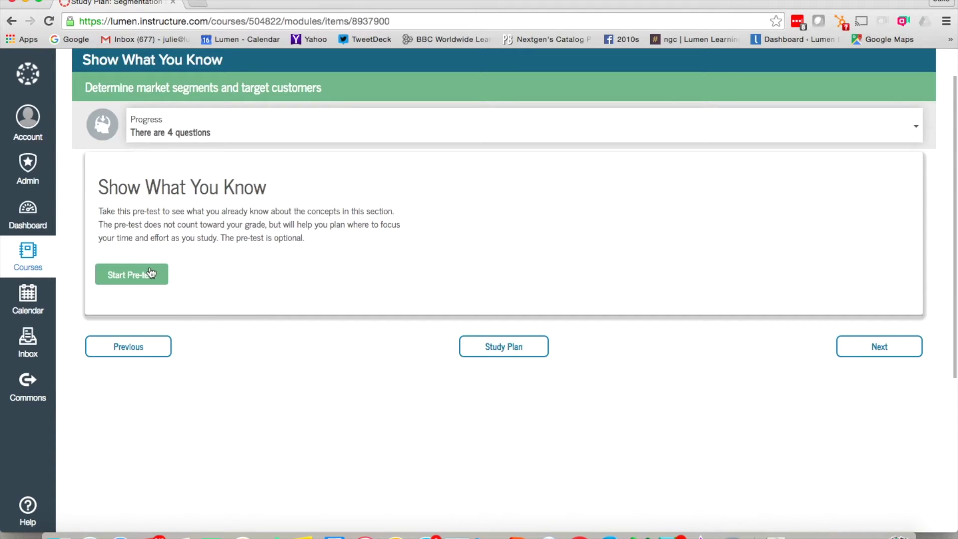
- Submit the Segmentation and Targeting pre-test with 'niche marketing', then view the updated study plan
click(146, 273)
click(114, 270)
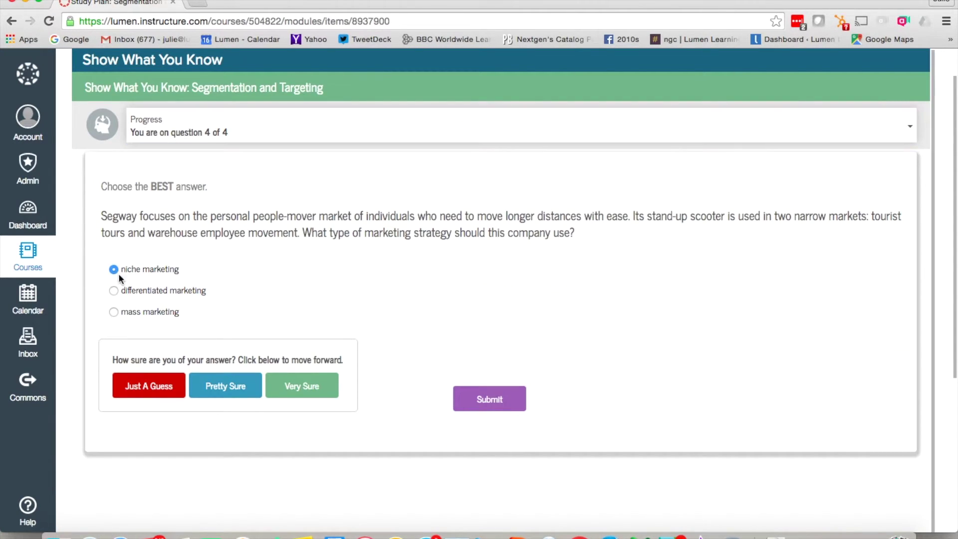
click(499, 402)
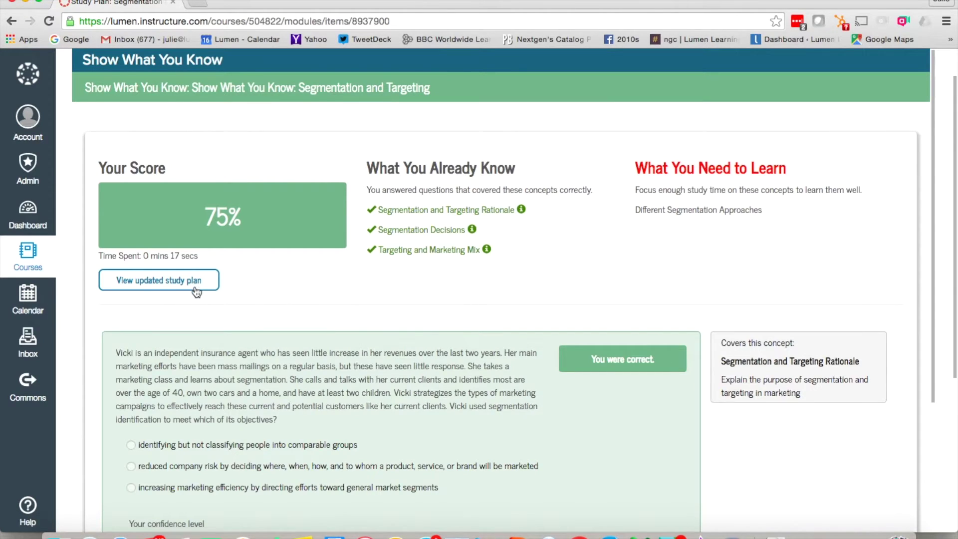
click(206, 283)
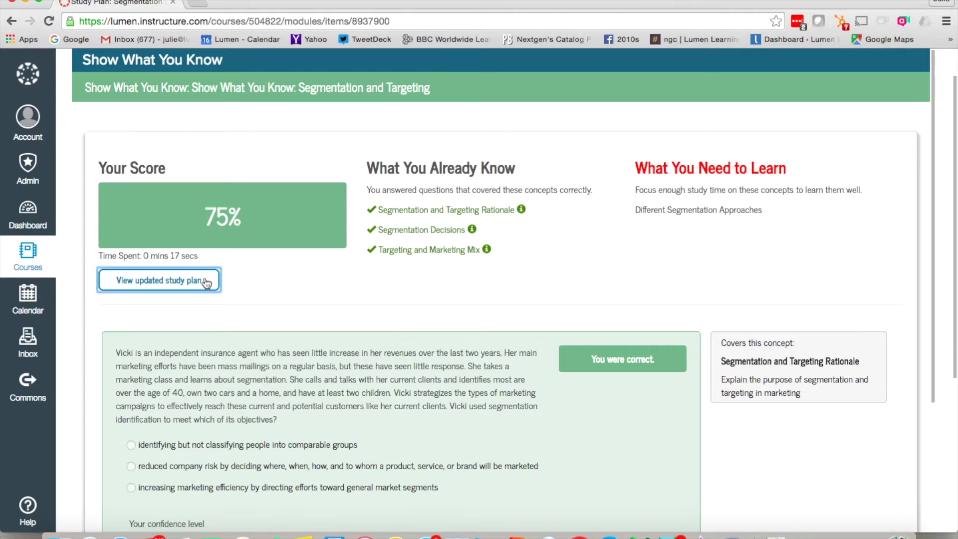
scroll(585, 340, down, 3)
- Show details for the Segmentation and Targeting Rationale and Common Segmentation Approaches cards
scroll(586, 343, down, 1)
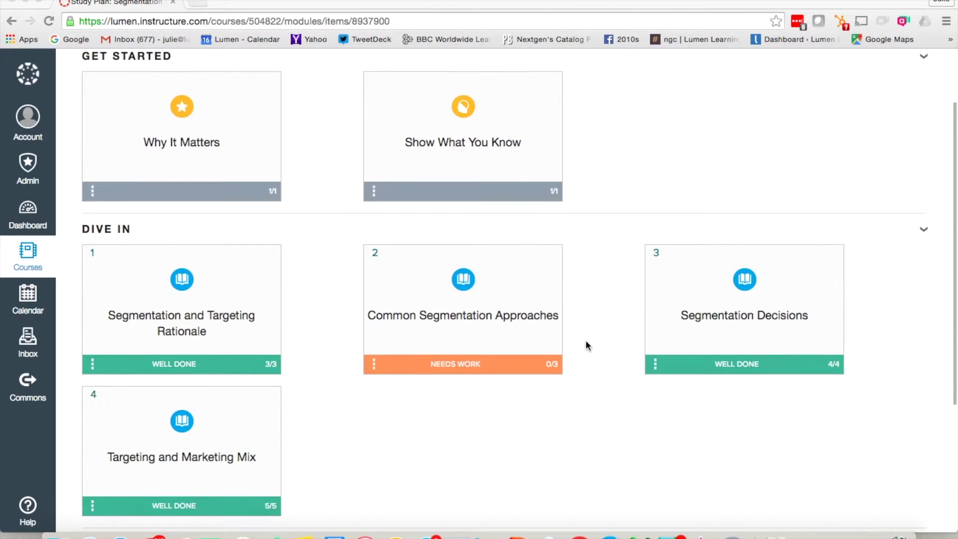
click(252, 366)
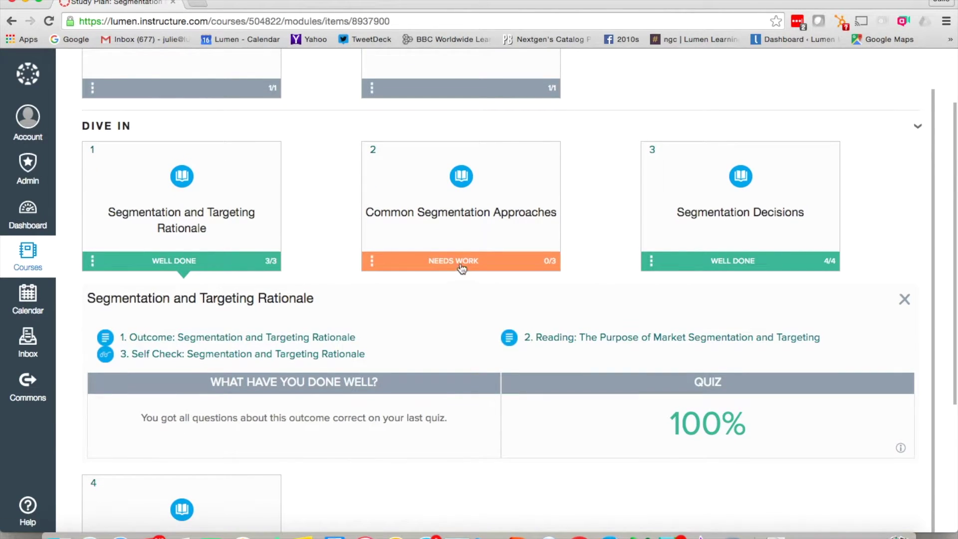
click(462, 264)
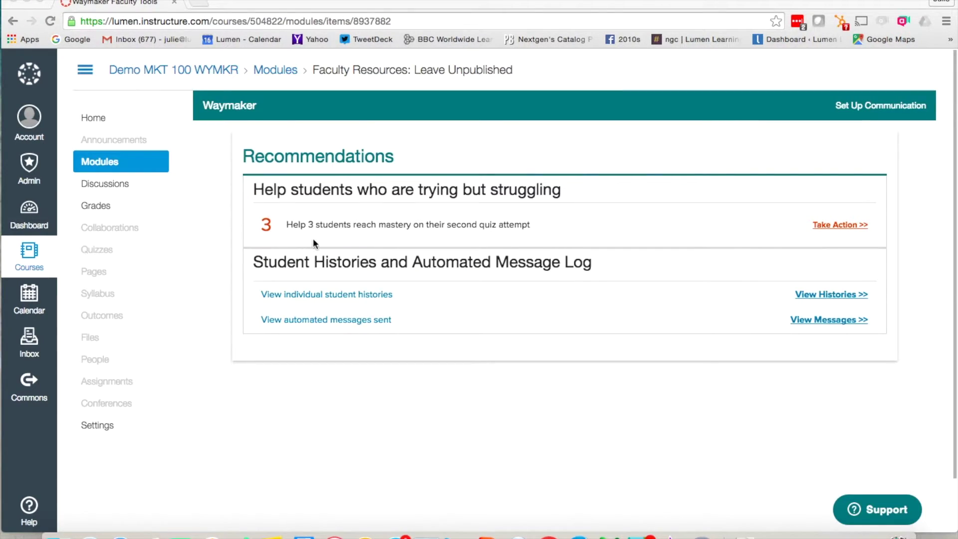
- List the three struggling students and start a message to the one averaging 78%
click(843, 225)
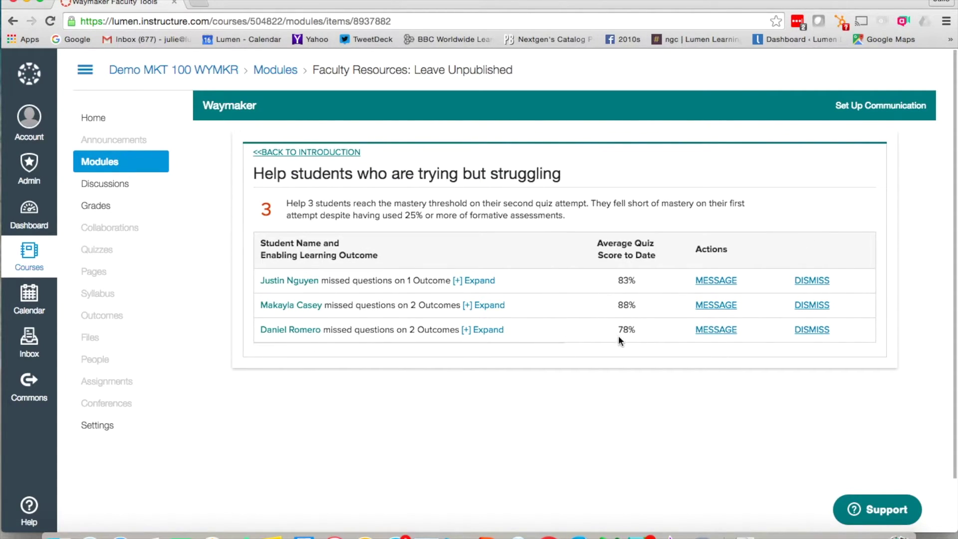
click(713, 330)
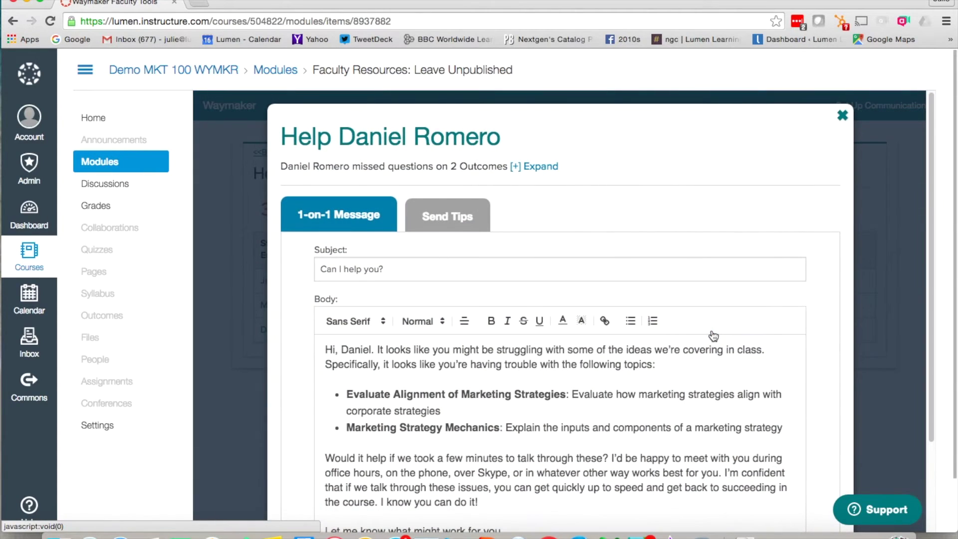
- Add the greeting 'You asked some great questions in class today!' to the message and send it
click(379, 354)
key(Return)
key(Return)
key(Up)
key(Up)
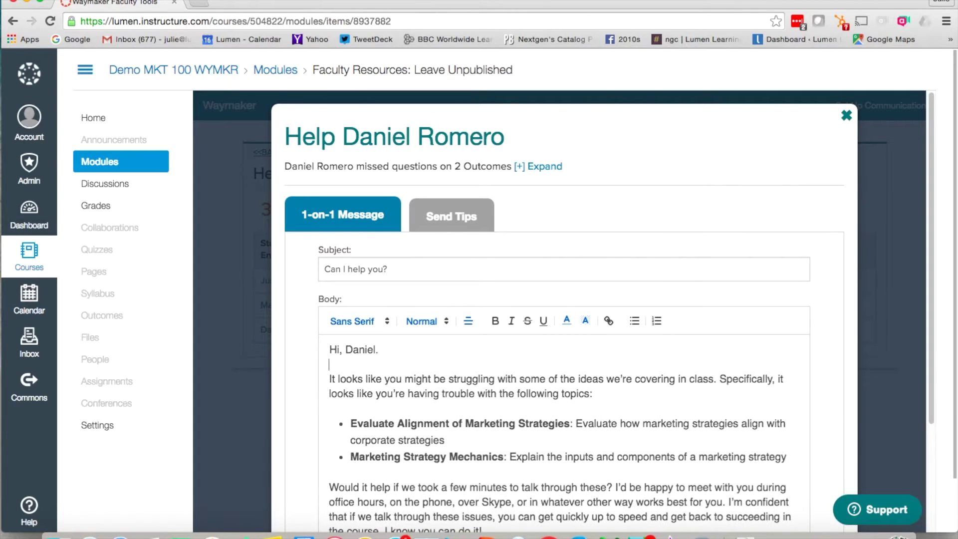
text(  You aske)
text(d some great questions in class to)
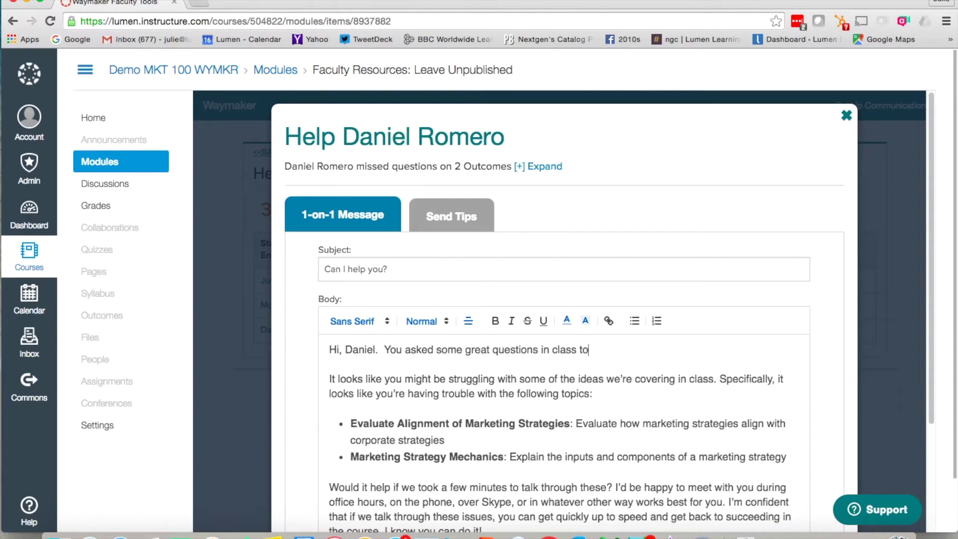
text(day!)
scroll(557, 370, down, 3)
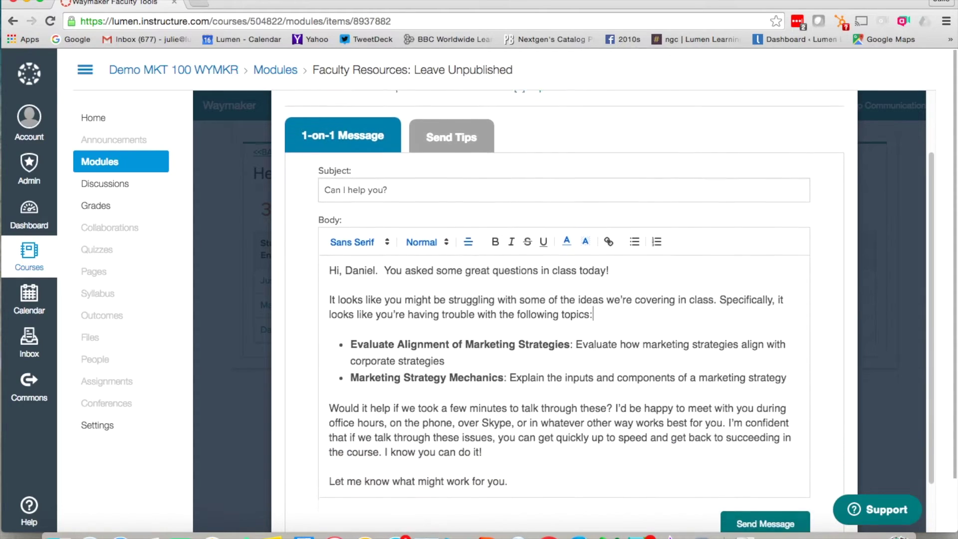
scroll(556, 370, down, 3)
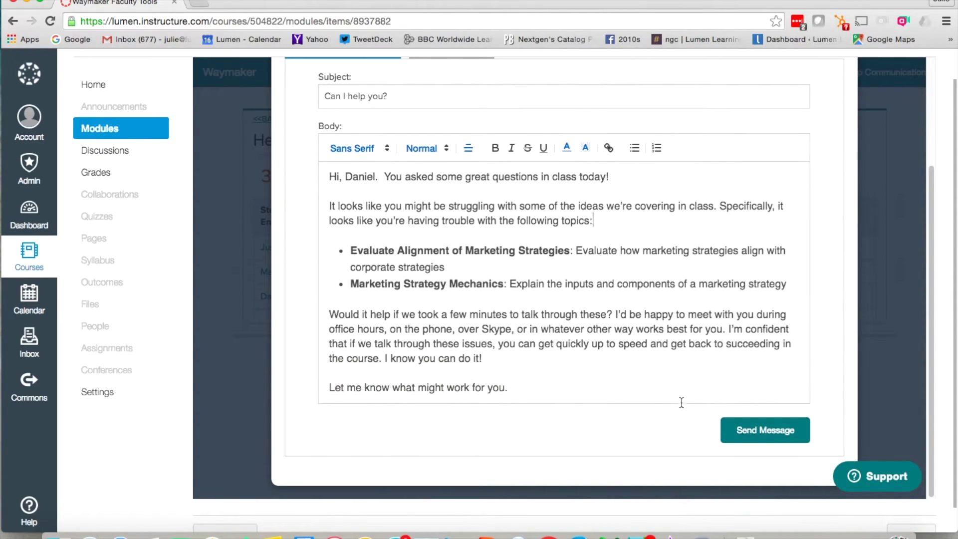
click(778, 436)
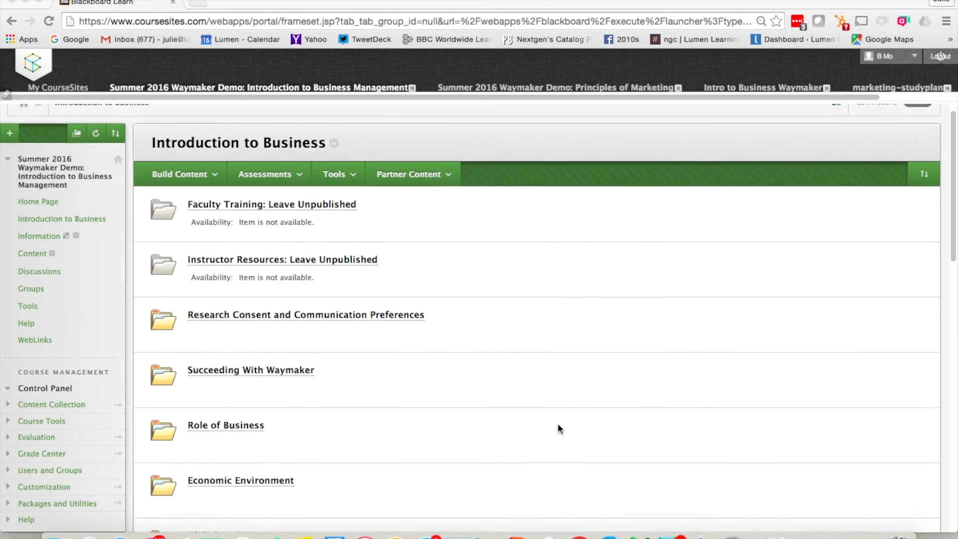
- Scroll the Role of Business study plan through Dive In down to Finish Strong
scroll(558, 423, down, 2)
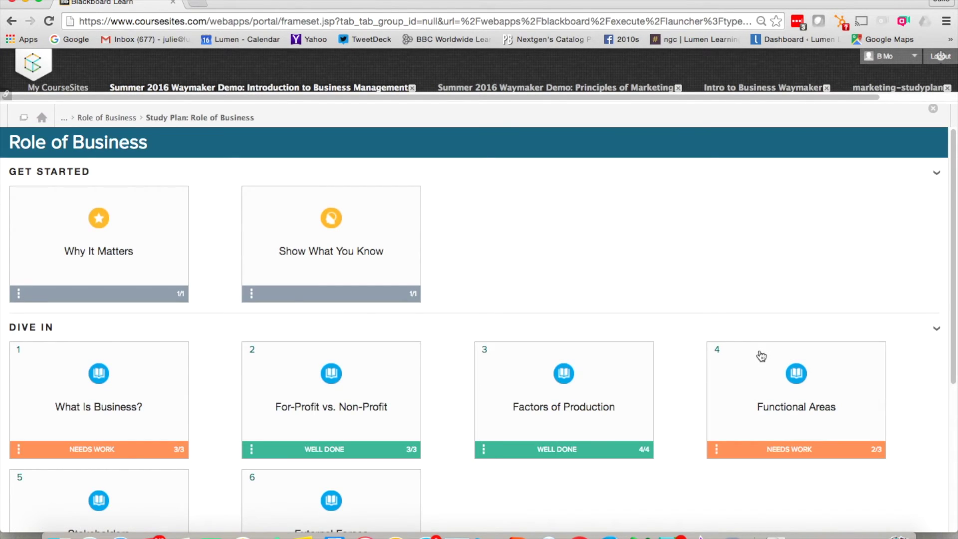
scroll(761, 356, down, 1)
scroll(761, 356, down, 1)
scroll(761, 356, down, 1)
scroll(761, 356, down, 2)
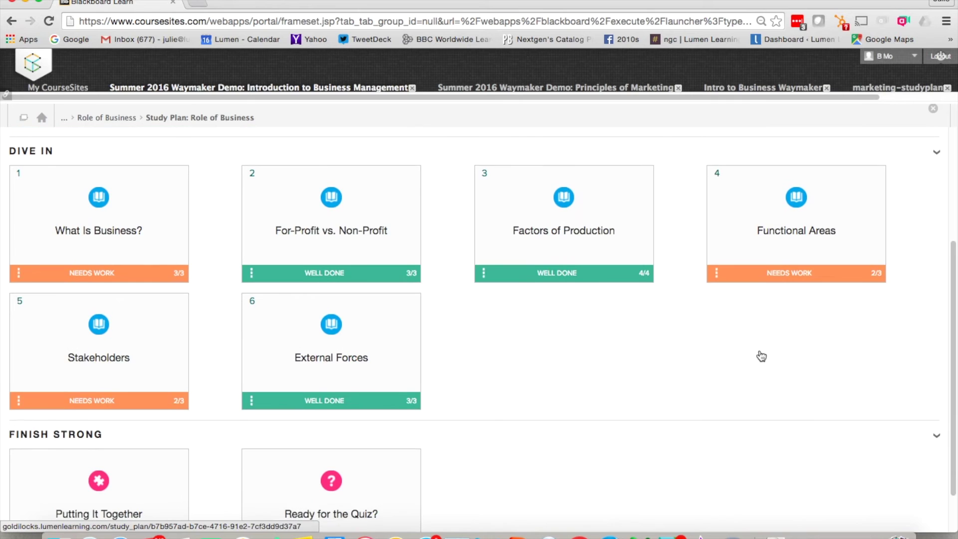
scroll(762, 356, down, 2)
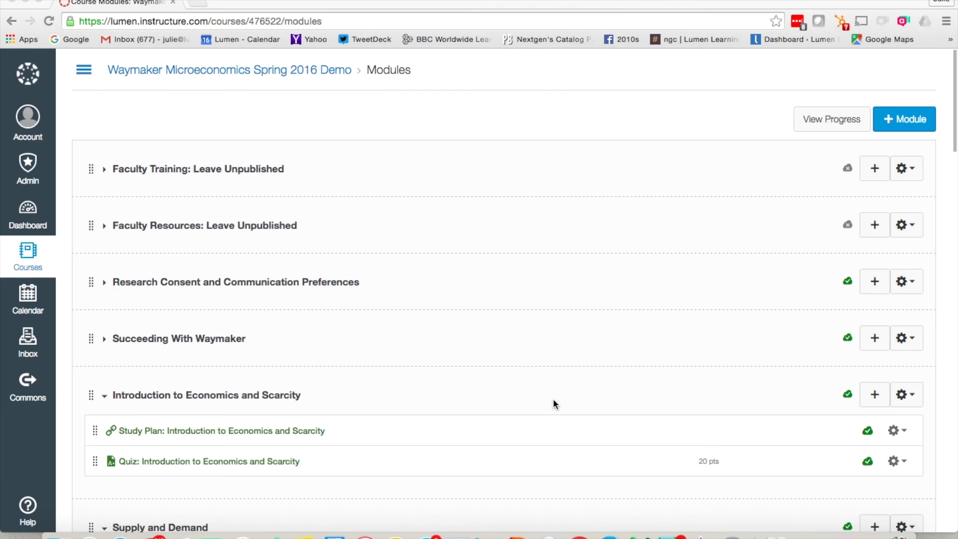
scroll(552, 398, down, 1)
scroll(553, 398, down, 1)
scroll(553, 398, down, 2)
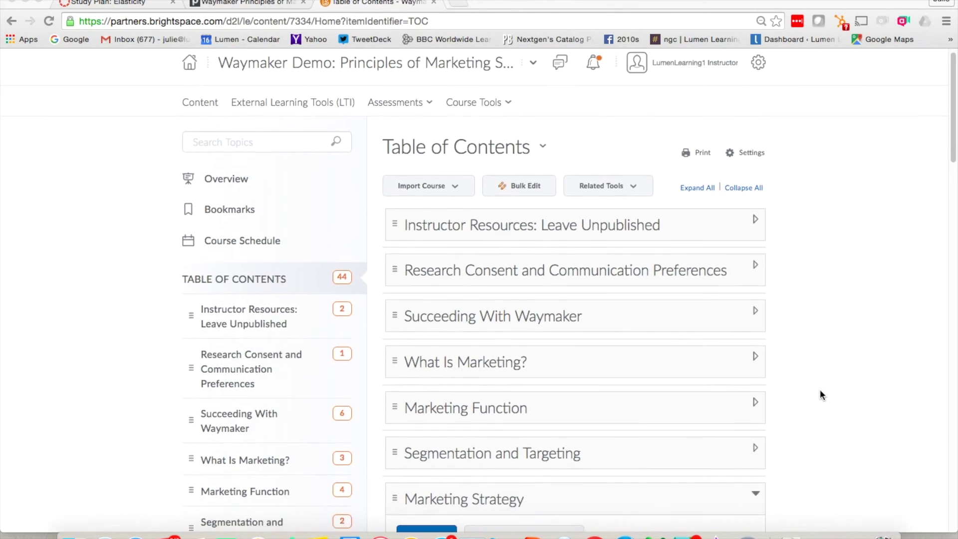
scroll(820, 392, down, 1)
scroll(819, 391, down, 1)
- Open 'Study Plan: Marketing Strategy' from the Brightspace table of contents
scroll(818, 397, down, 2)
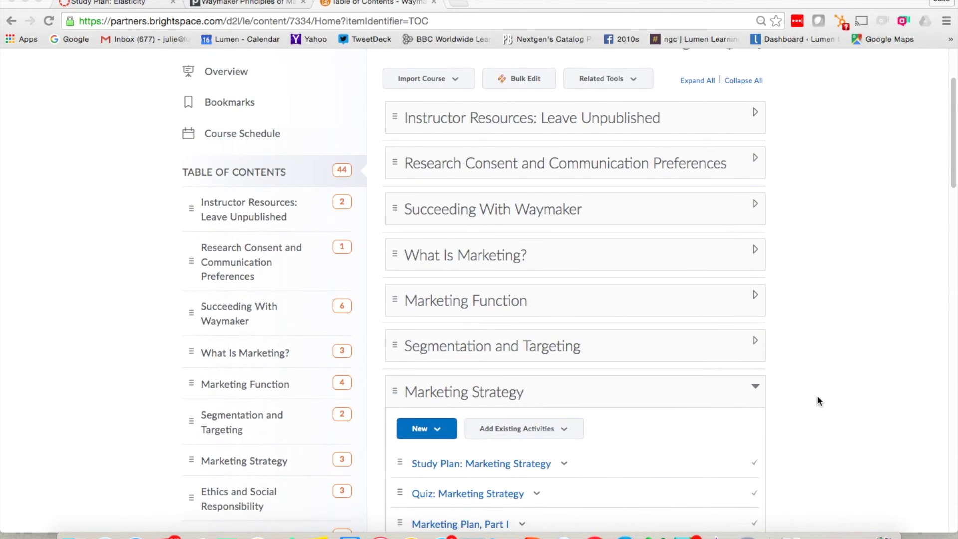
click(531, 464)
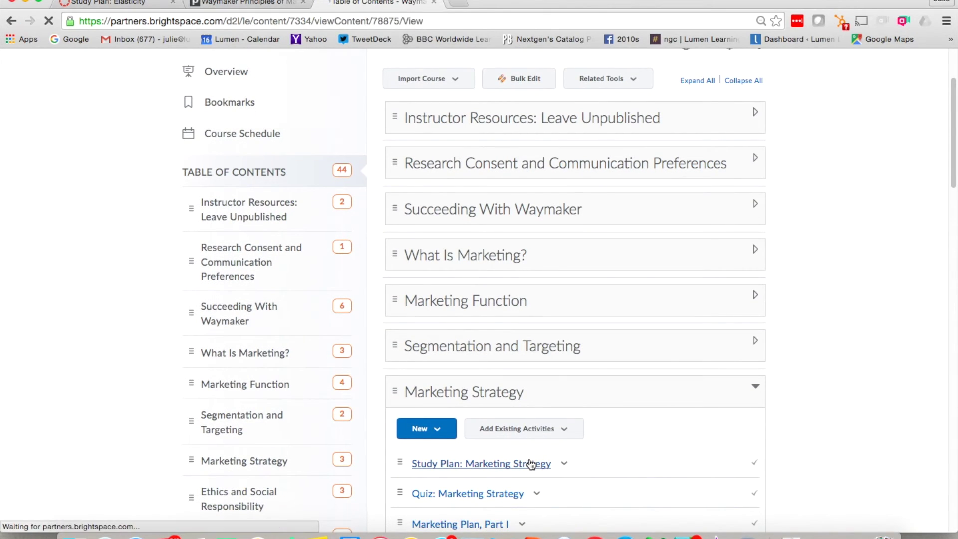